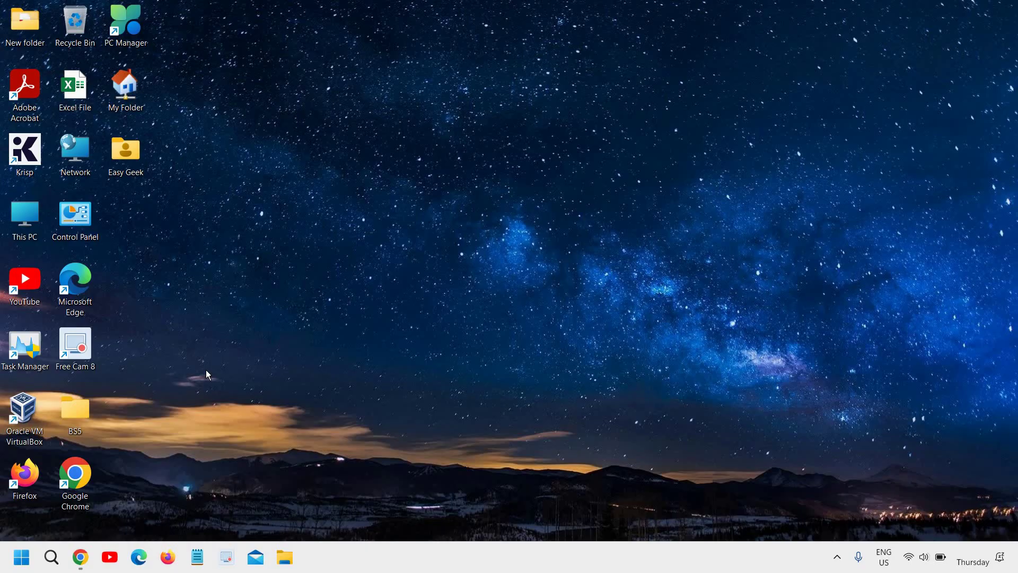
Open Device Manager maximized and select Intel(R) Wireless Bluetooth(R) under the expanded Bluetooth category
right_click(21, 560)
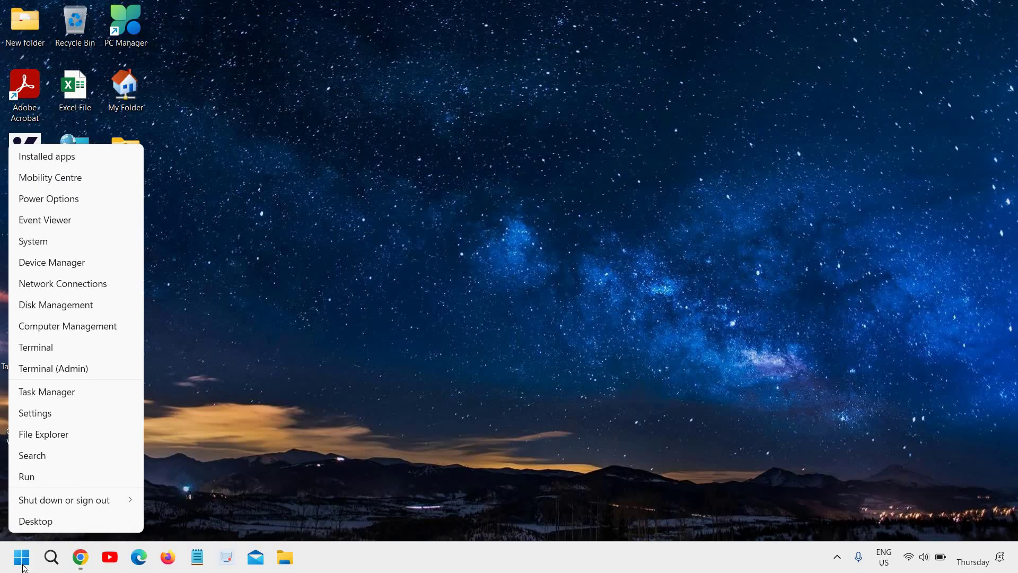
click(62, 262)
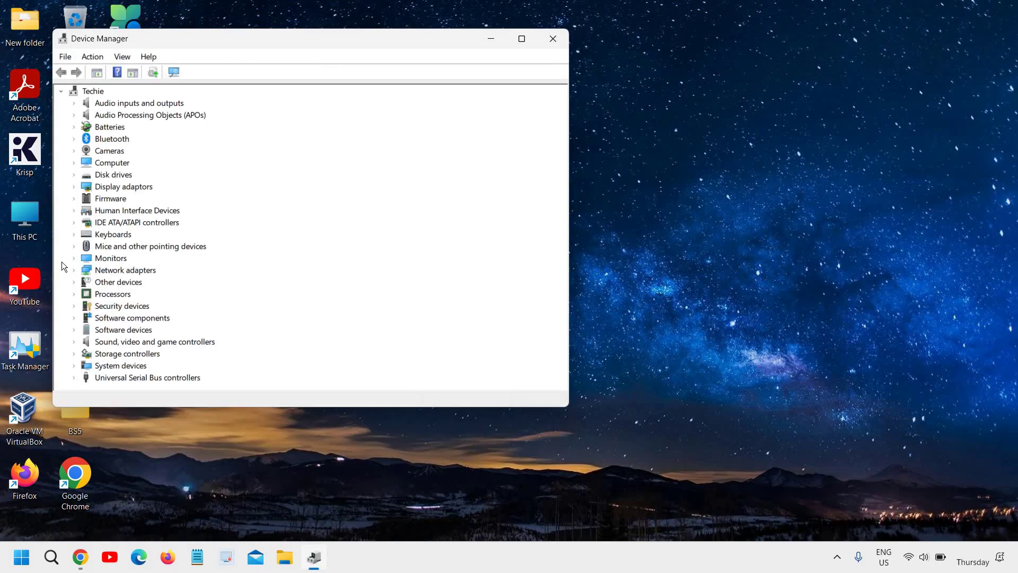
click(525, 42)
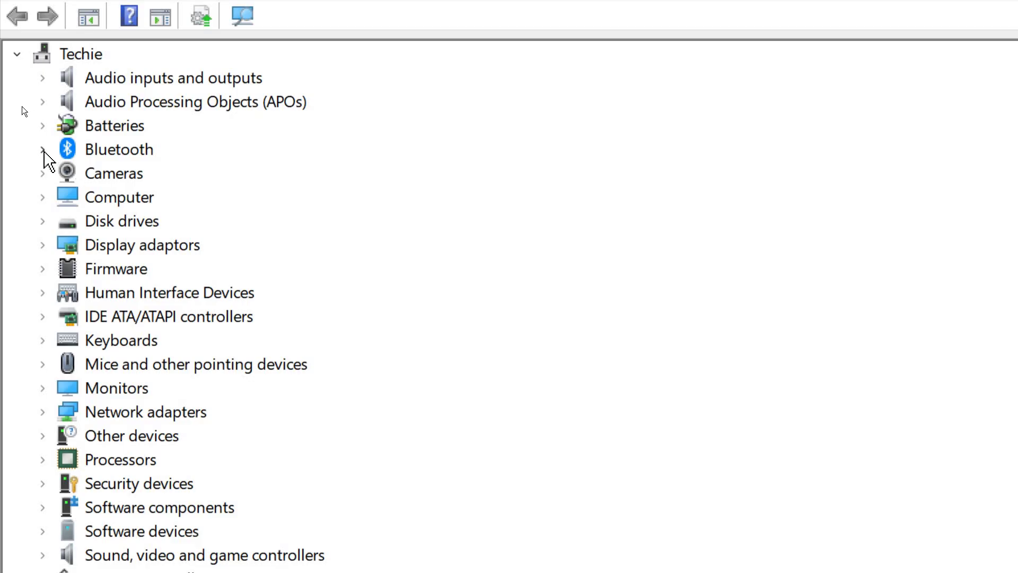
click(43, 151)
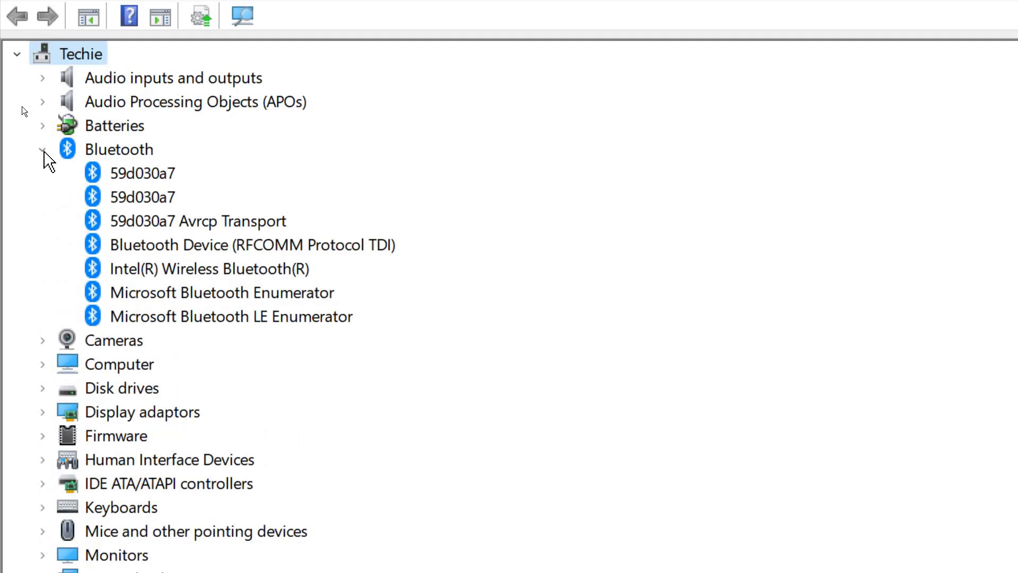
click(205, 269)
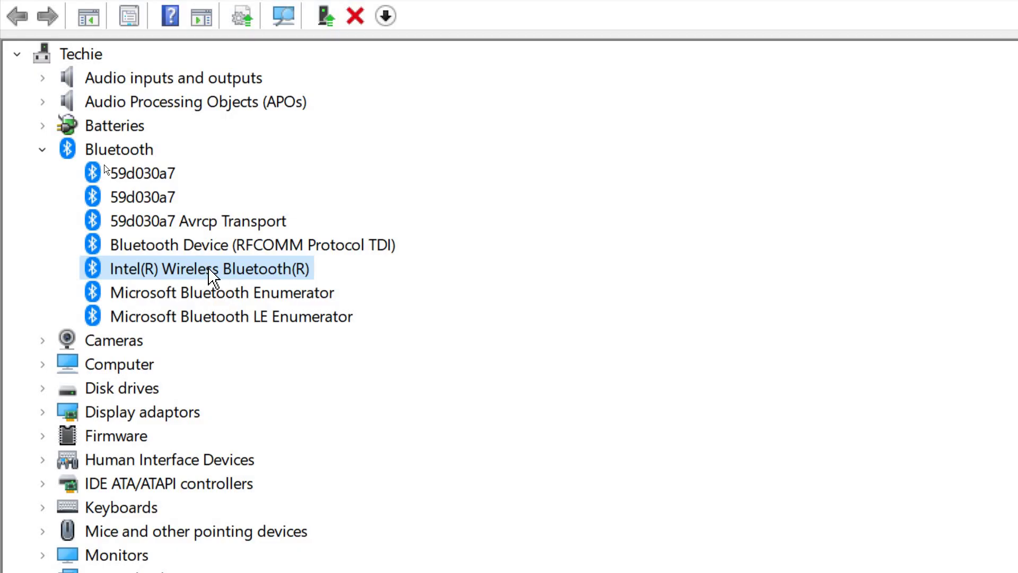
Uninstall Intel(R) Wireless Bluetooth(R) with 'Attempt to remove the driver' ticked
right_click(210, 269)
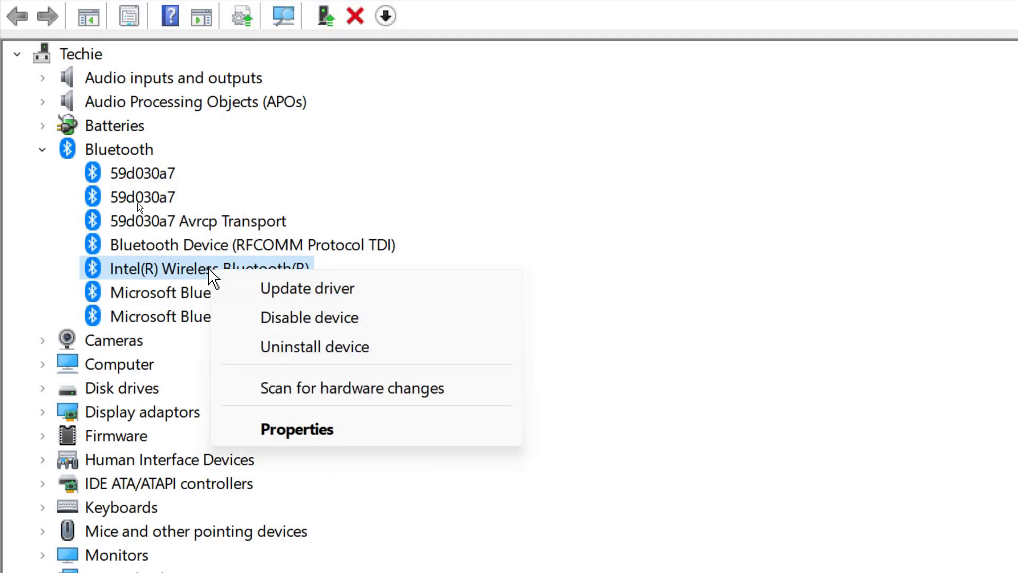
click(287, 354)
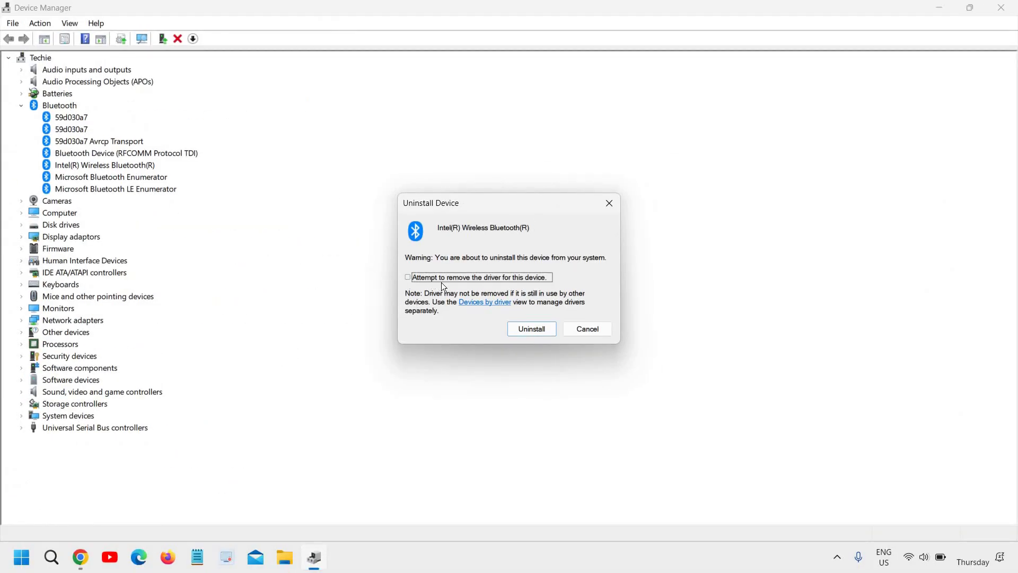
click(412, 276)
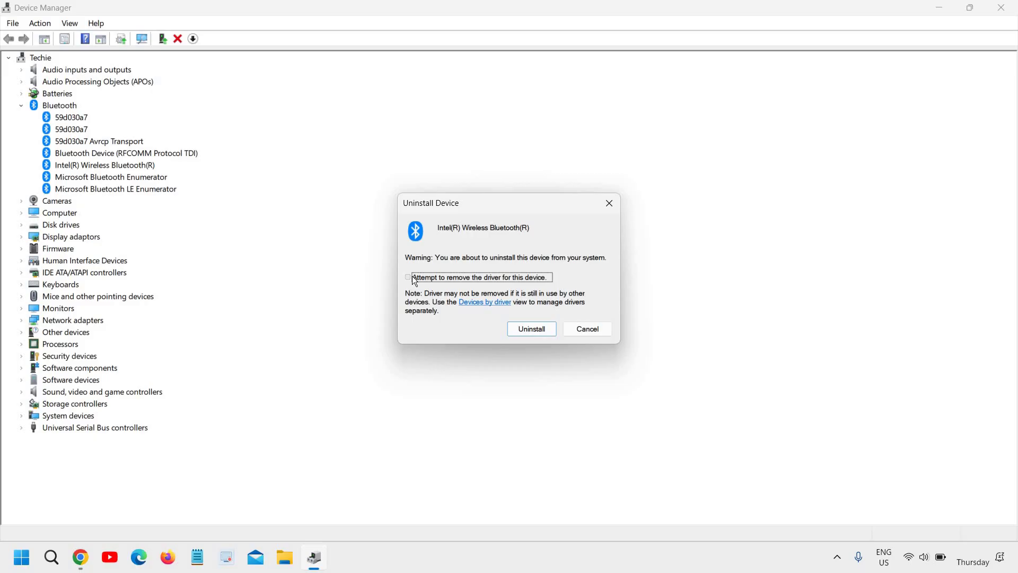
click(533, 329)
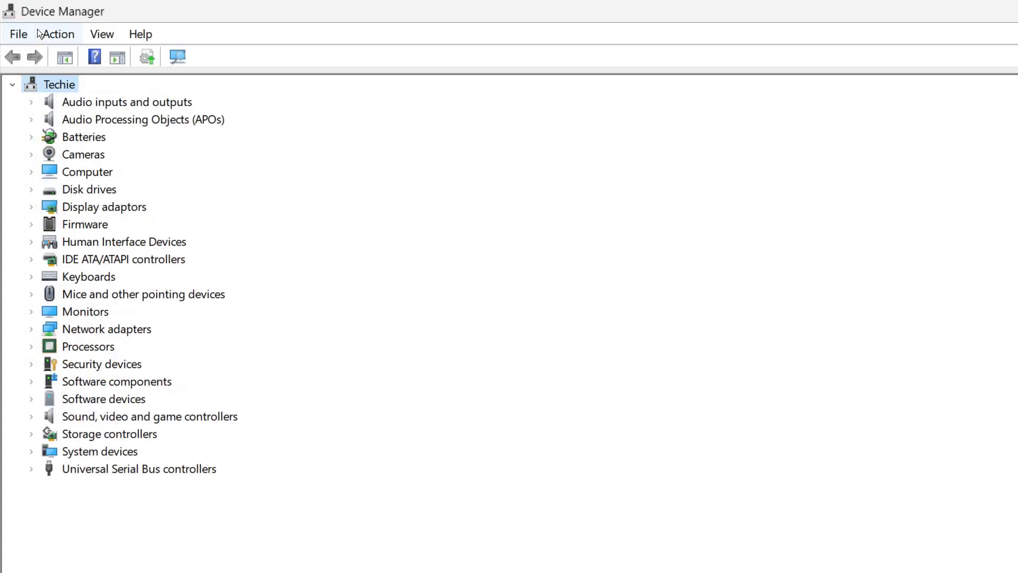
Run Scan for hardware changes twice until an Unknown device shows under Other devices
click(34, 22)
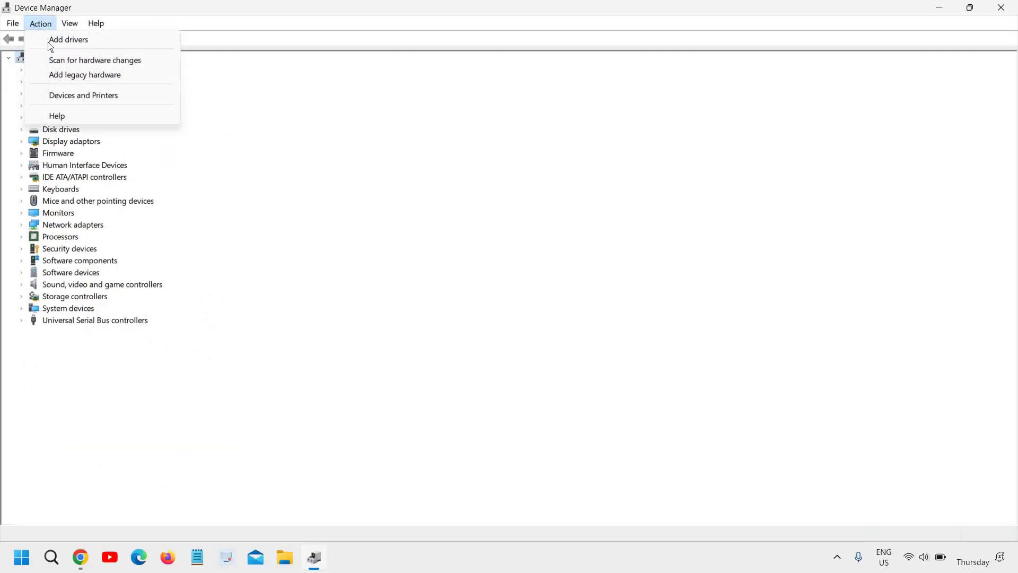
click(56, 62)
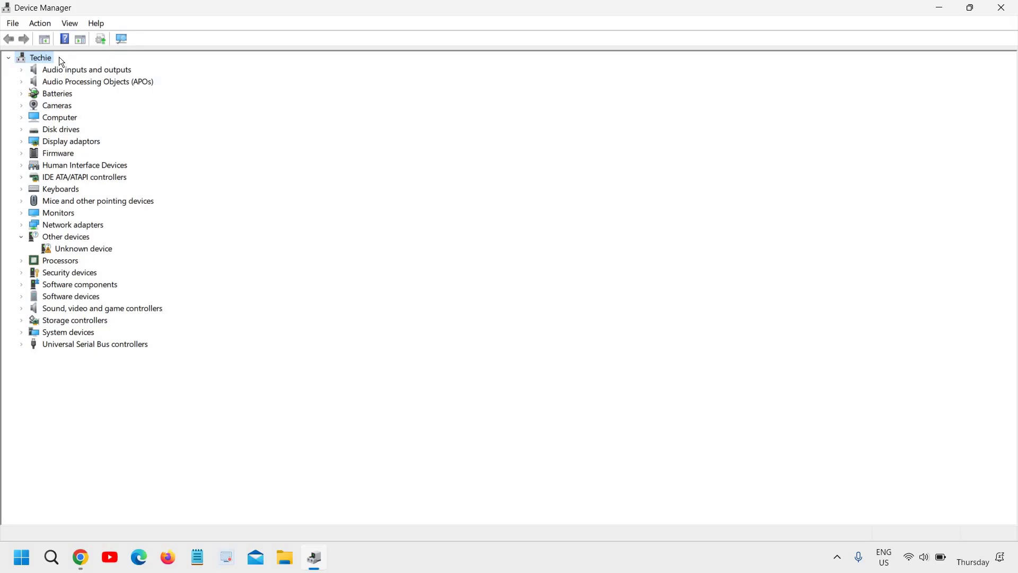
click(41, 27)
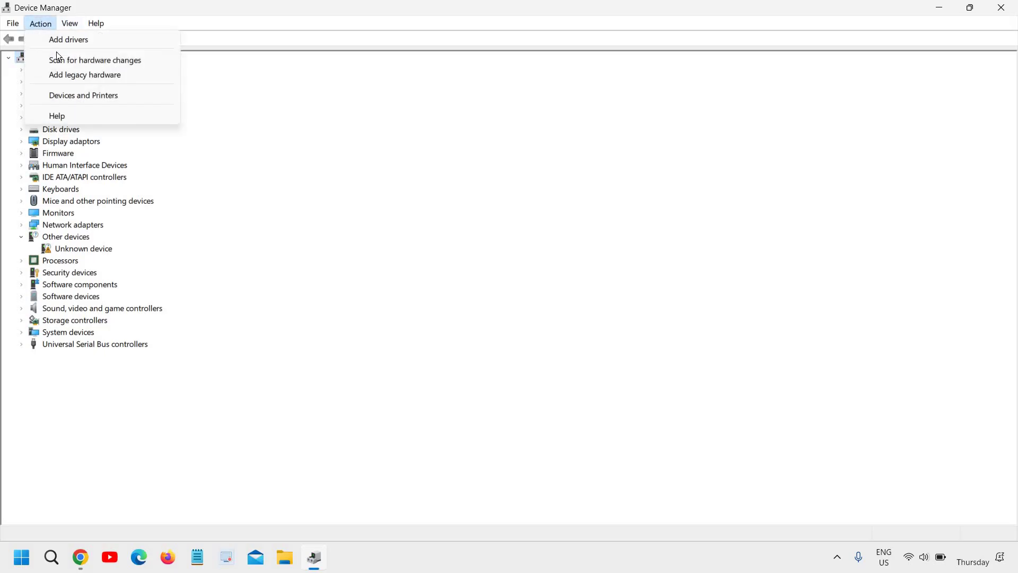
click(65, 62)
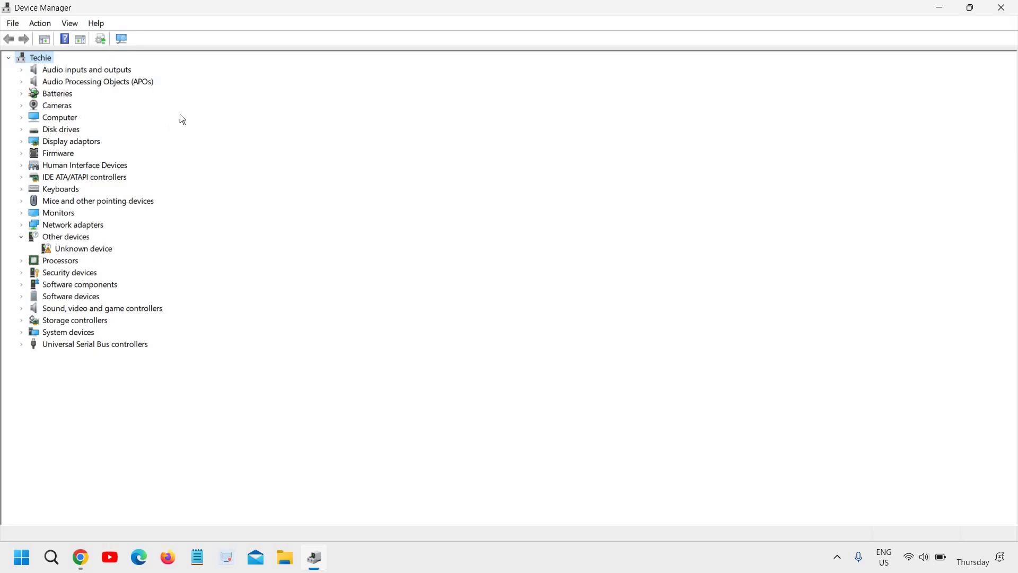
Close Device Manager and scroll Intel's Bluetooth driver page to the version 23.40.0 downloads
click(1002, 8)
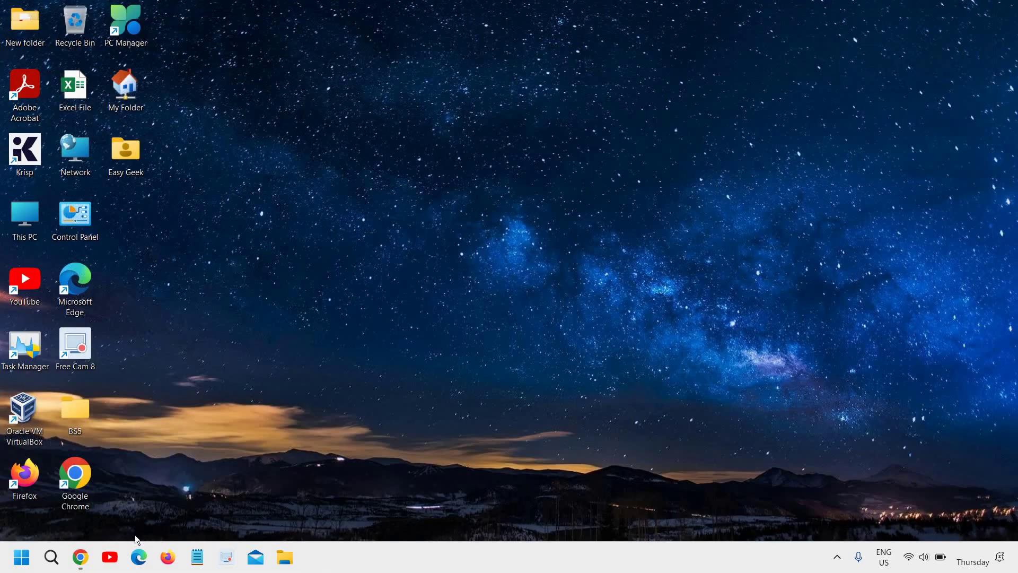
click(85, 558)
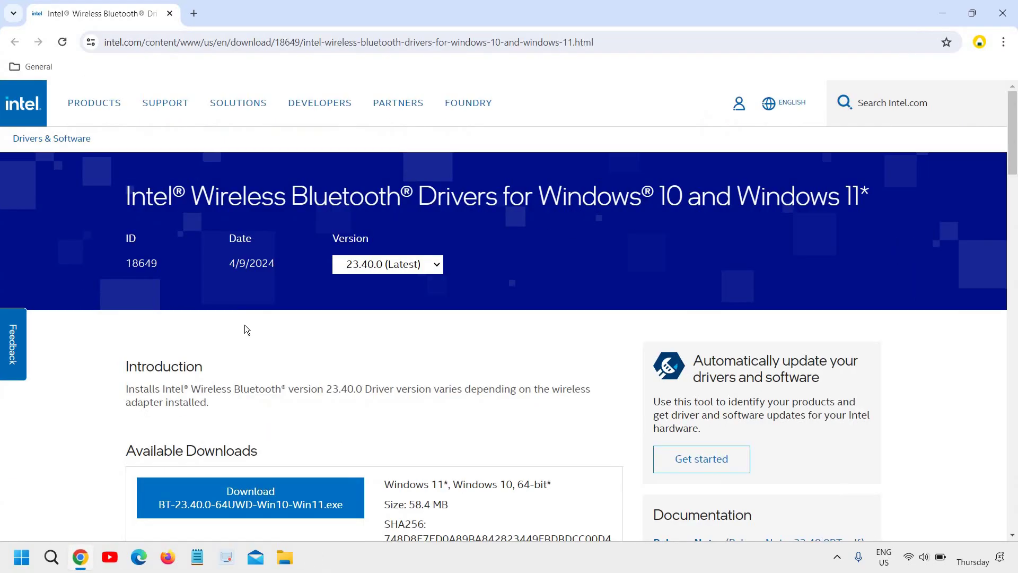
scroll(244, 324, down, 3)
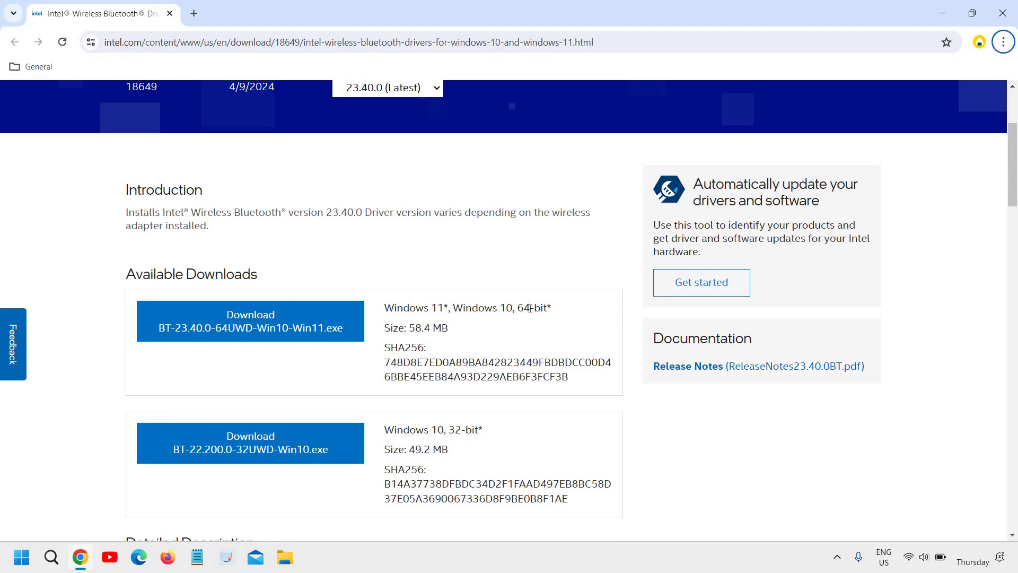
drag(535, 306, 529, 307)
triple_click(516, 336)
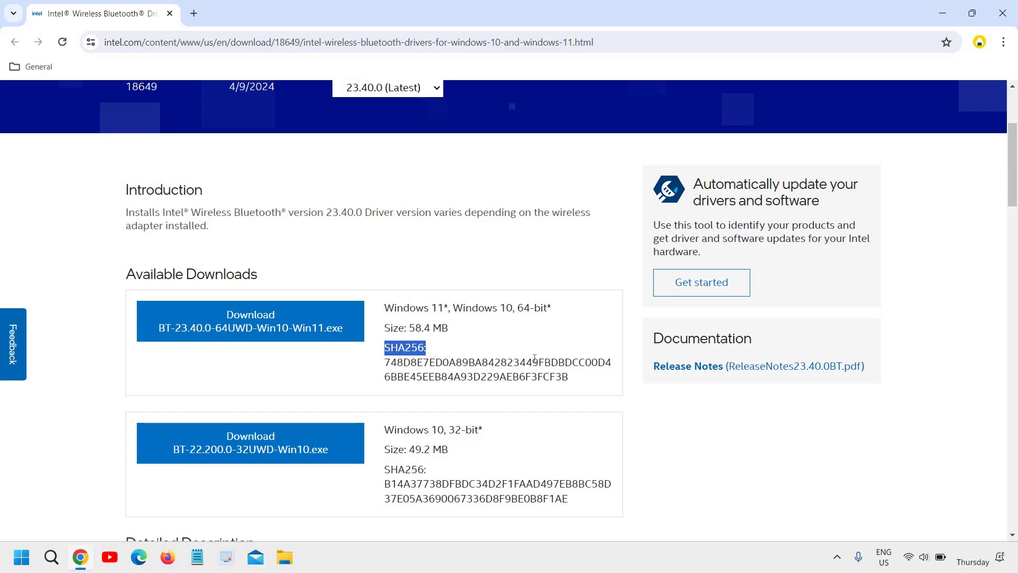
click(516, 356)
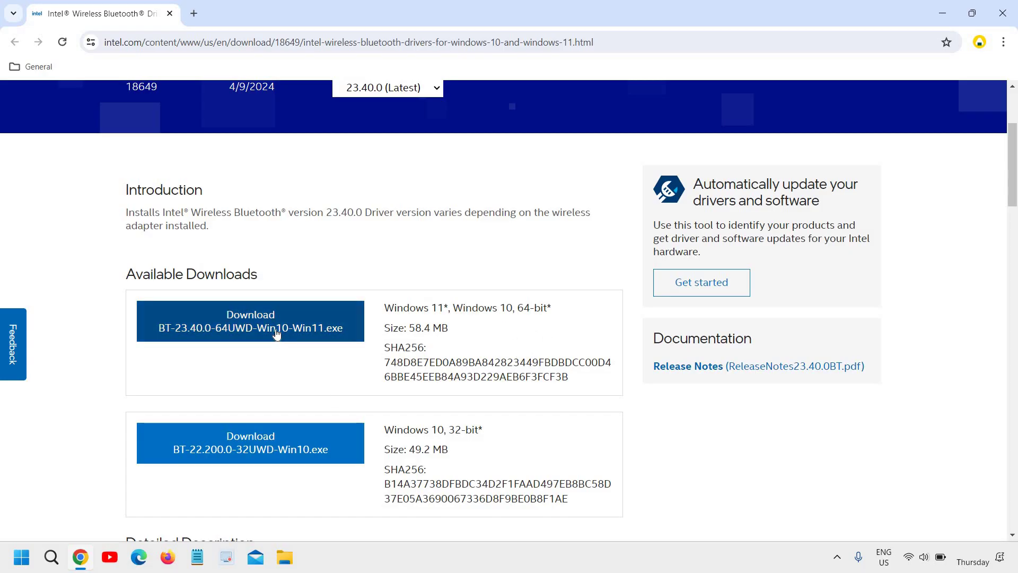
Download the 64-bit BT-23.40.0-64UWD-Win10-Win11.exe after accepting Intel's license terms, then run it
click(275, 333)
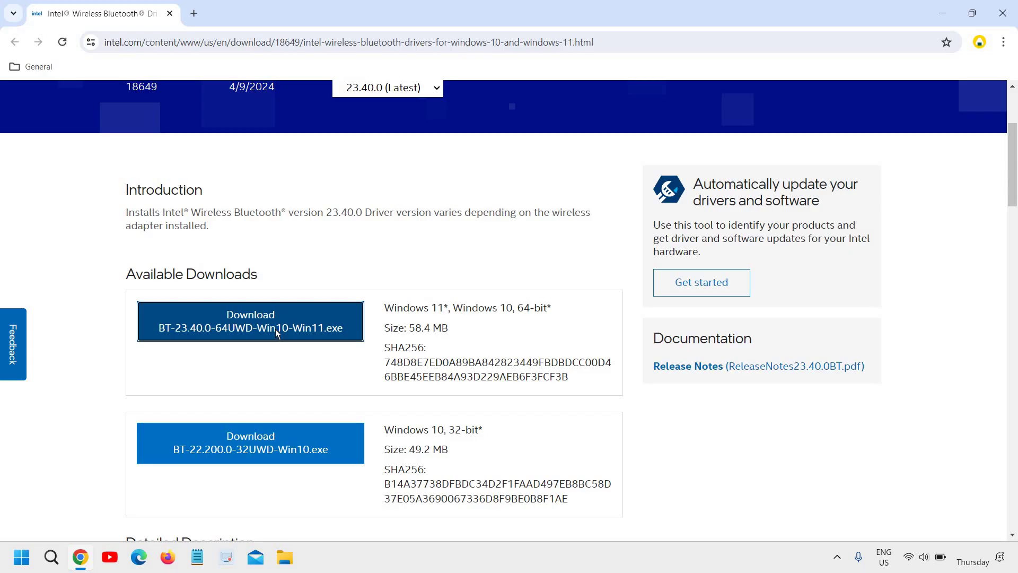
scroll(395, 382, down, 10)
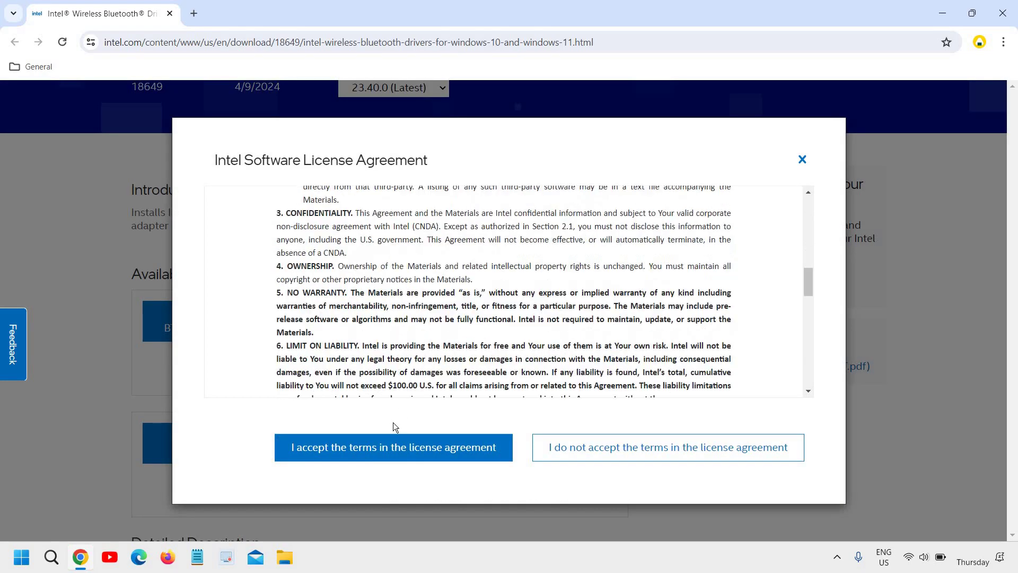
click(369, 448)
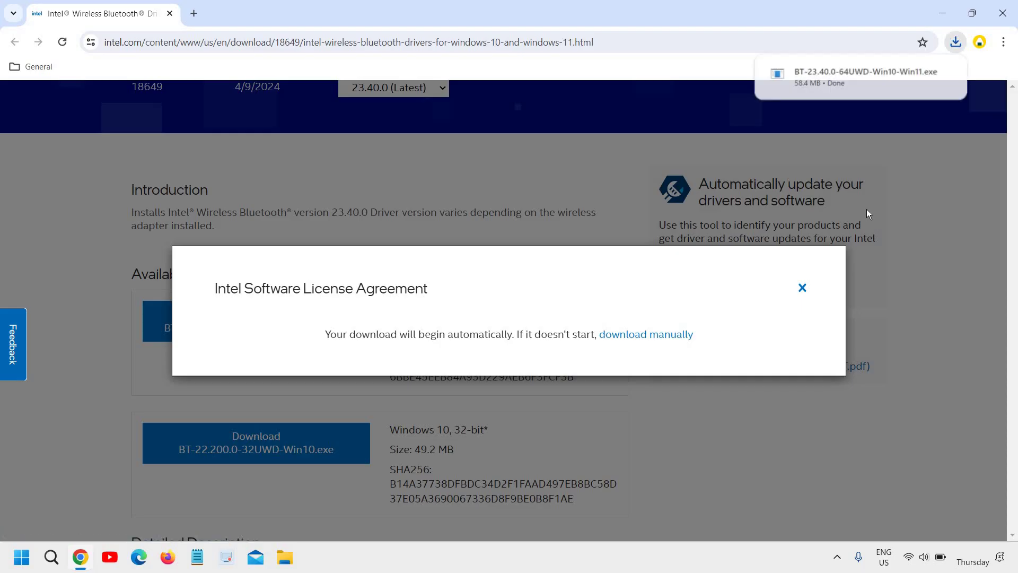
mouse_move(861, 77)
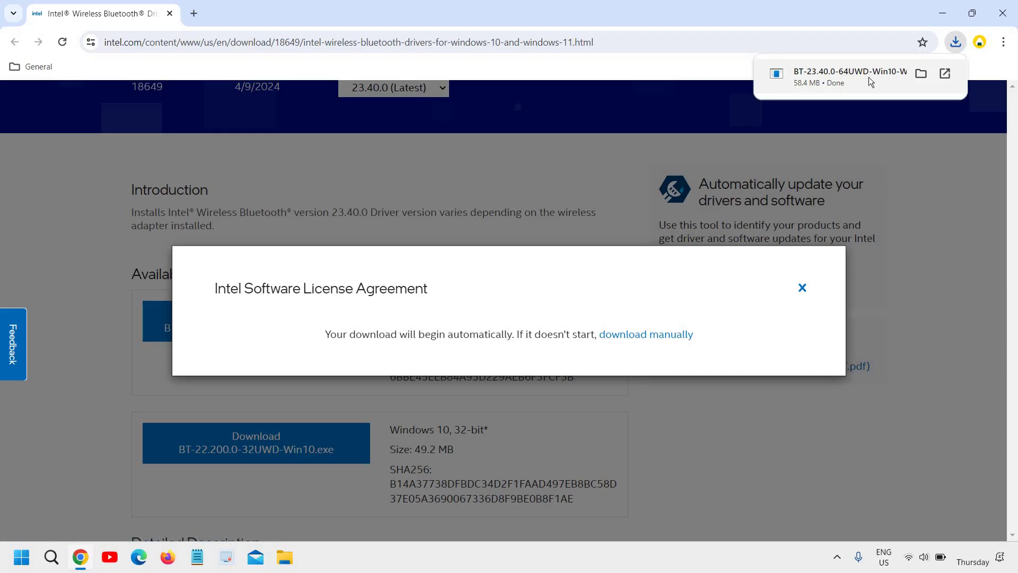
click(871, 76)
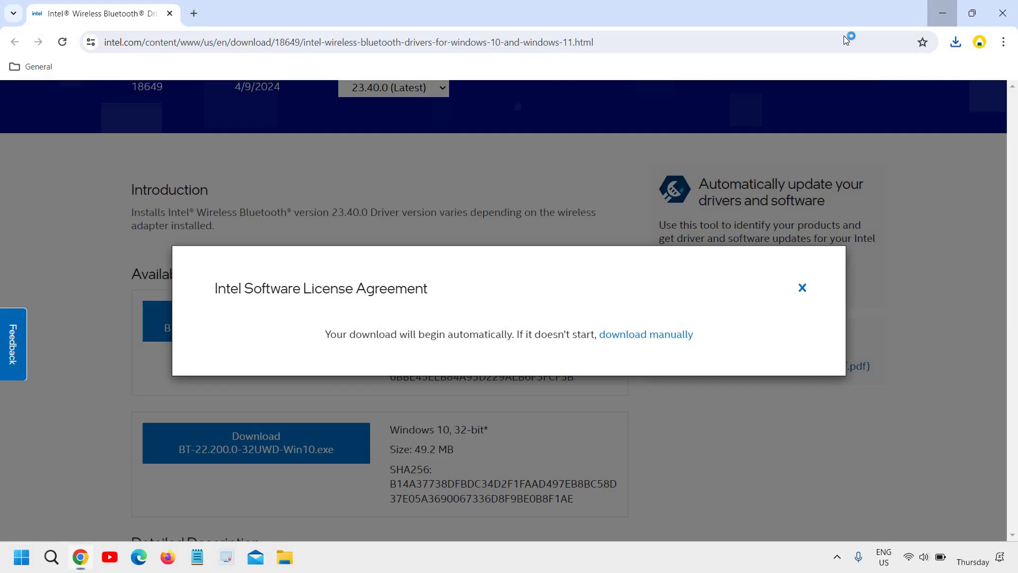
Run the upgrade wizard to 23.40.0.2, accepting the license and choosing the Typical installation
click(942, 12)
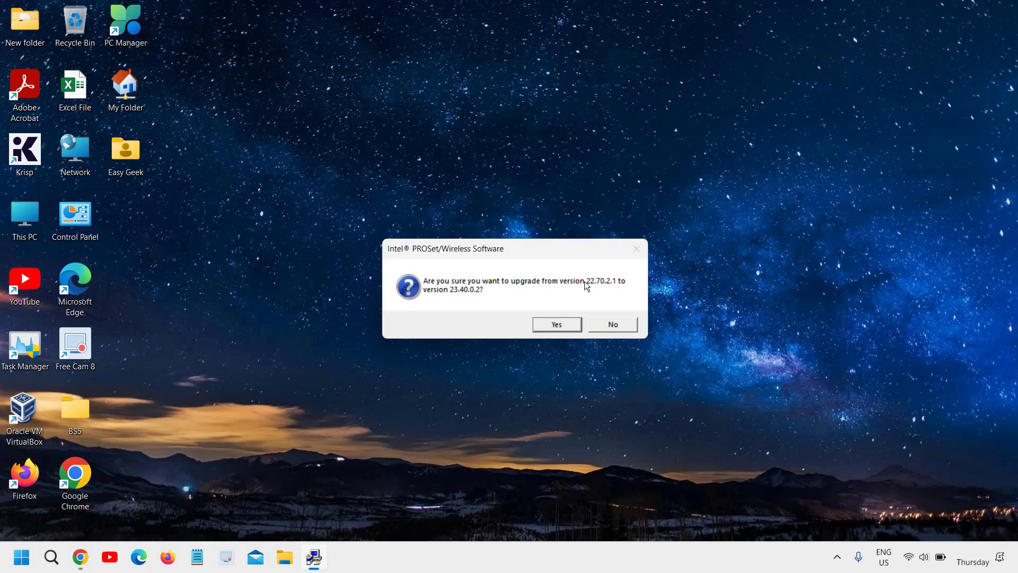
click(560, 325)
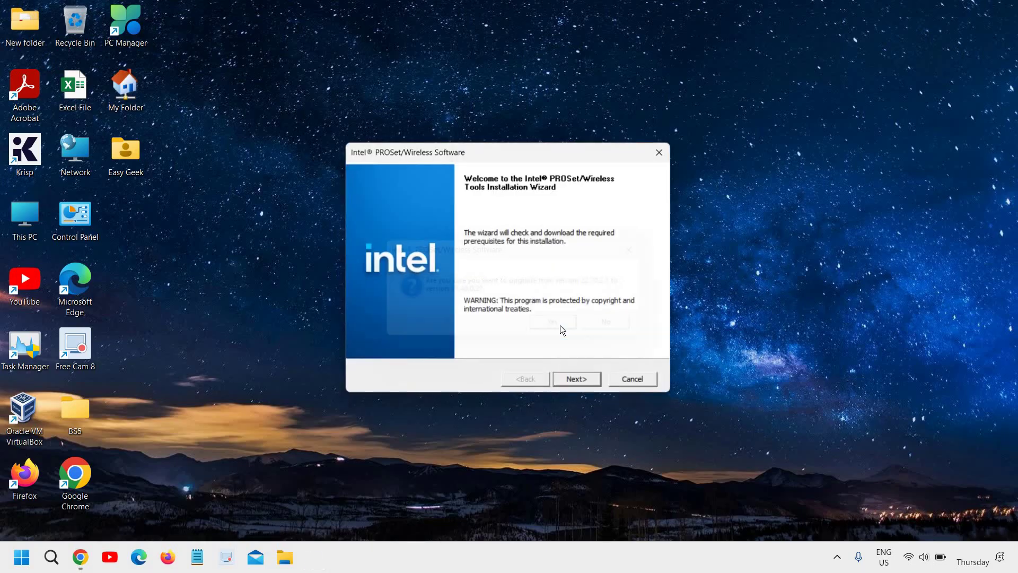
click(572, 377)
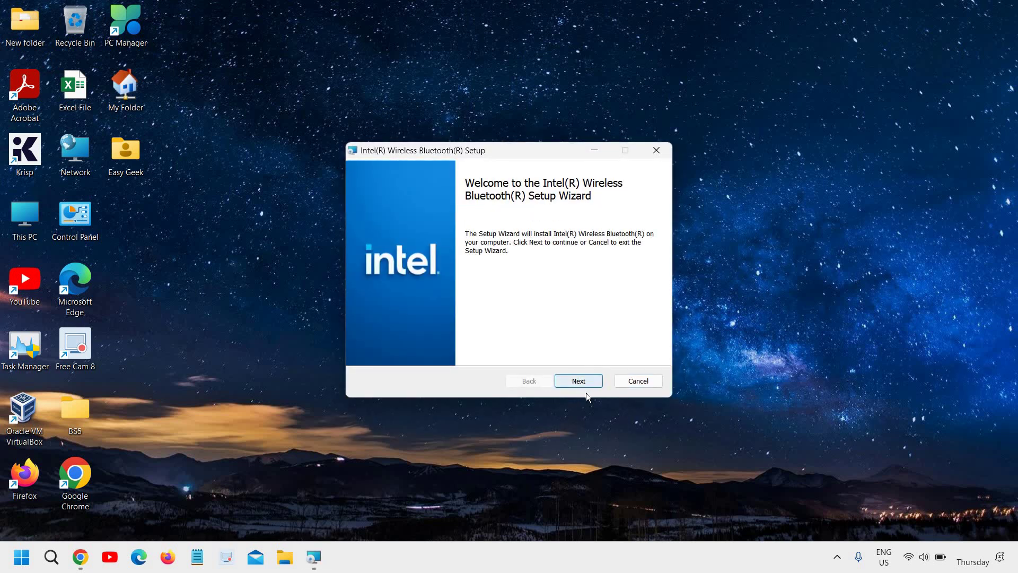
click(582, 380)
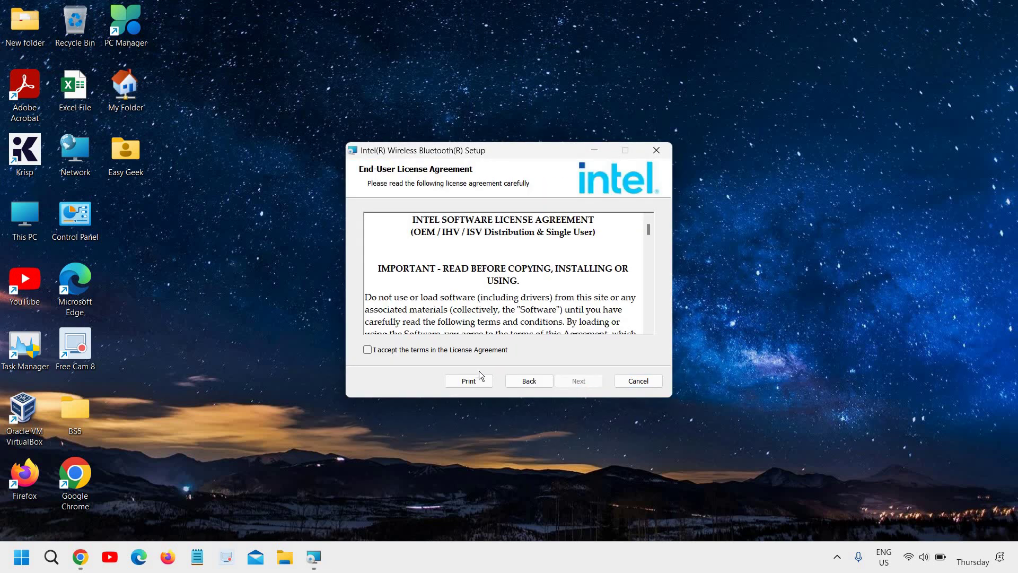
click(441, 351)
click(571, 382)
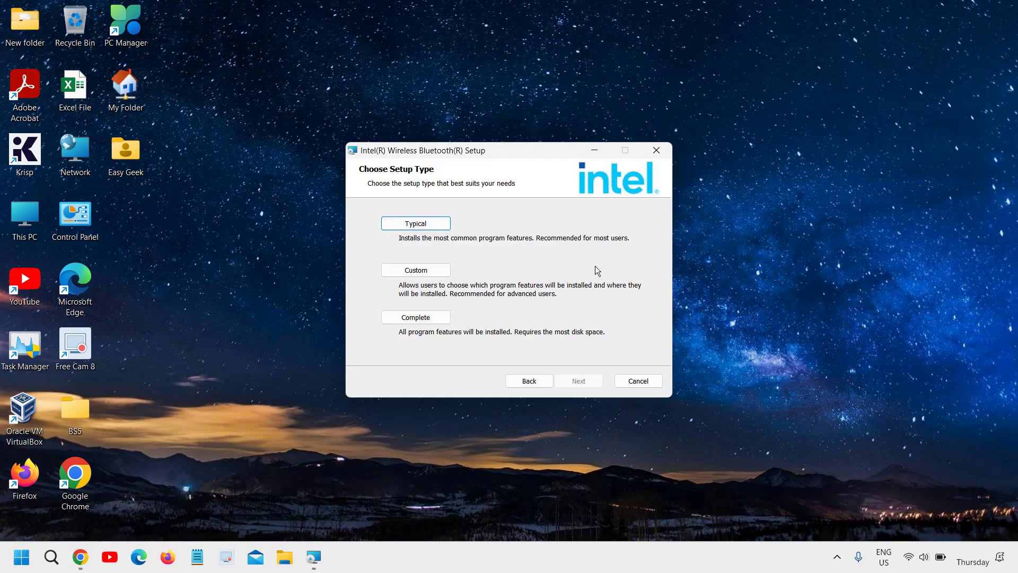
click(421, 223)
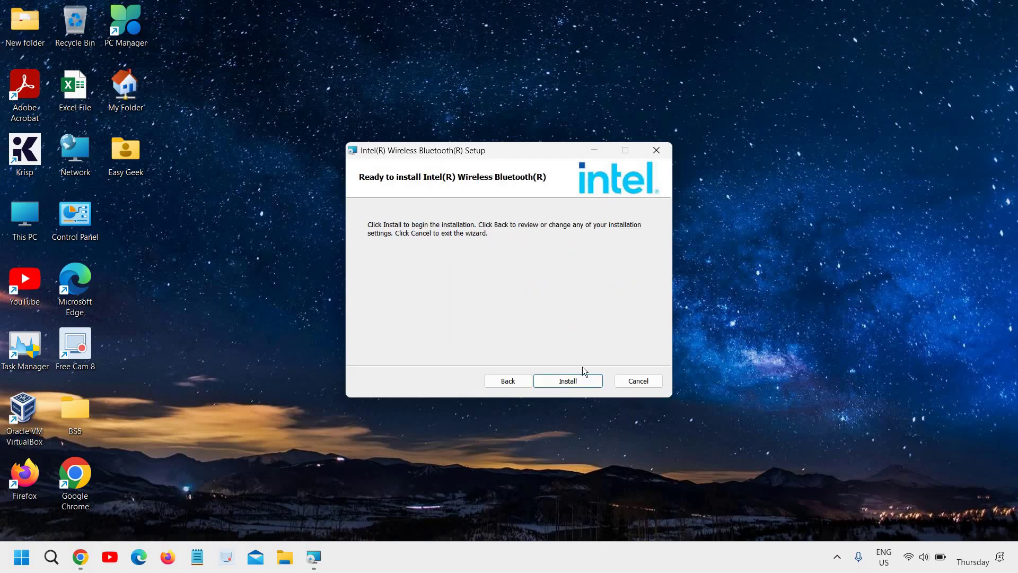
click(574, 385)
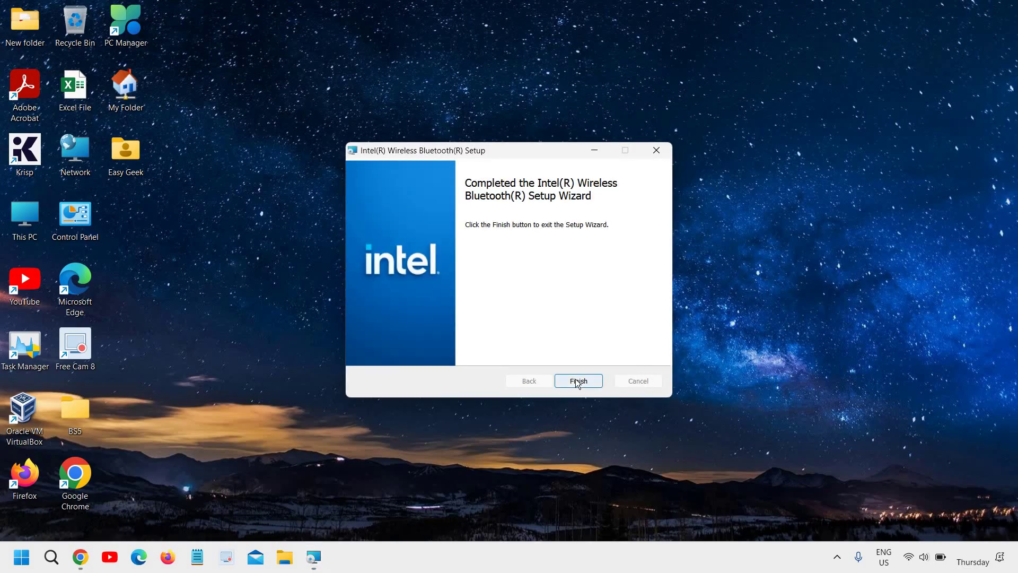
Finish setup, check Intel(R) Wireless Bluetooth(R) is back under Bluetooth in Device Manager, then close it
click(578, 381)
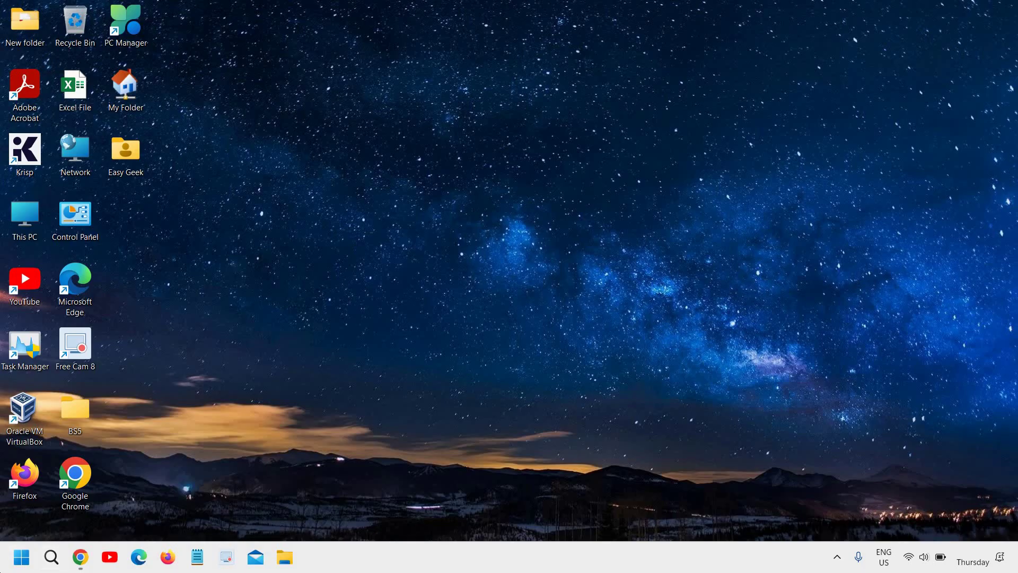
right_click(18, 565)
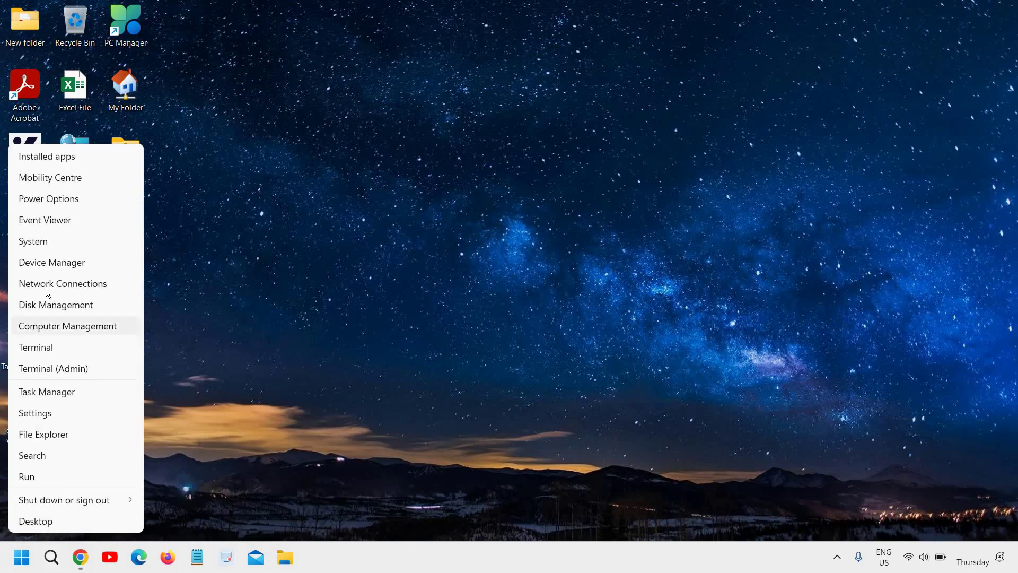
click(62, 267)
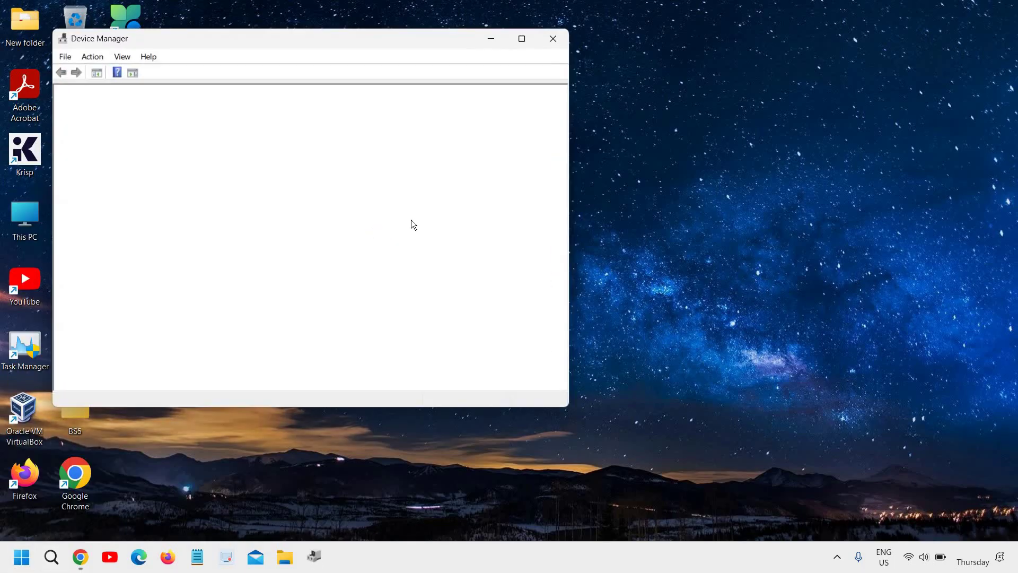
click(74, 139)
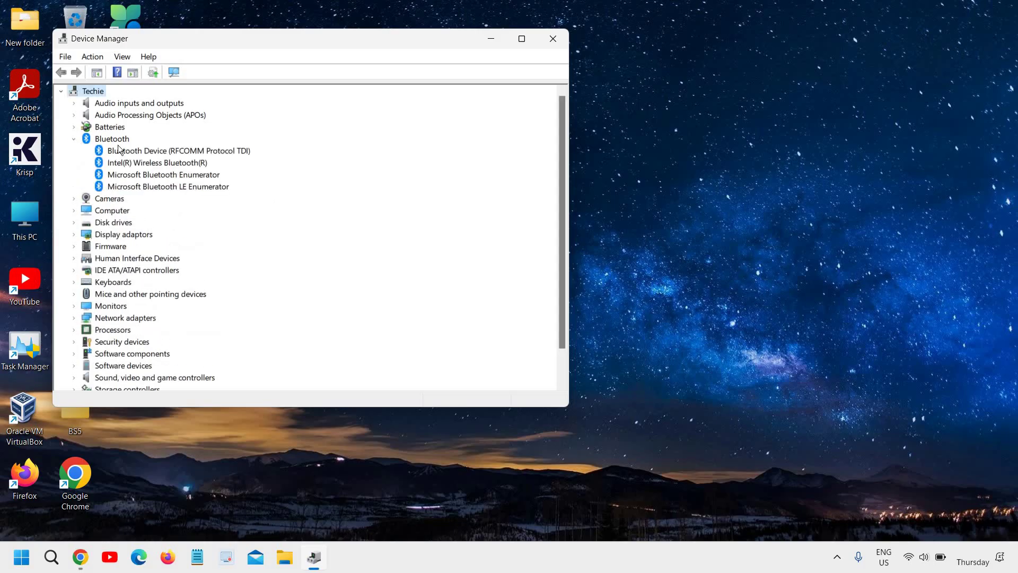
click(554, 40)
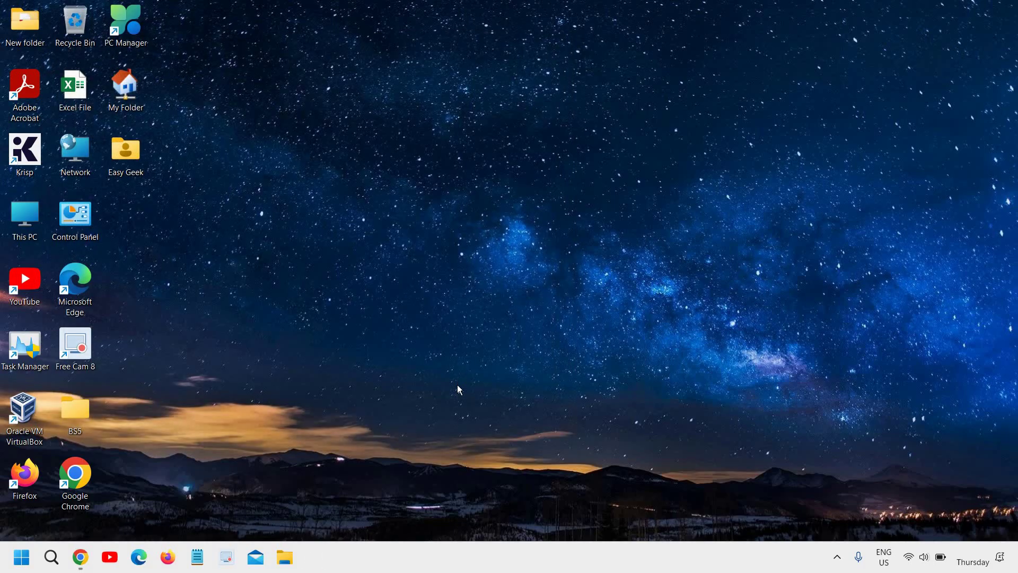